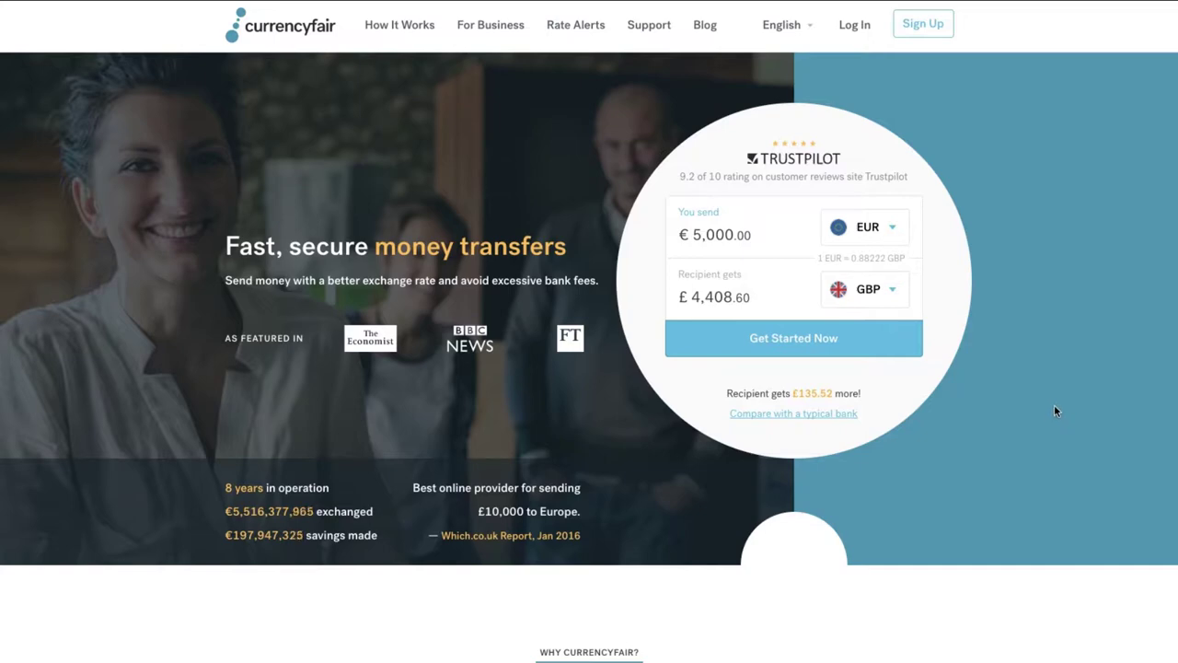
Begin a new sign-up with the user's email address and account password, then continue
click(909, 25)
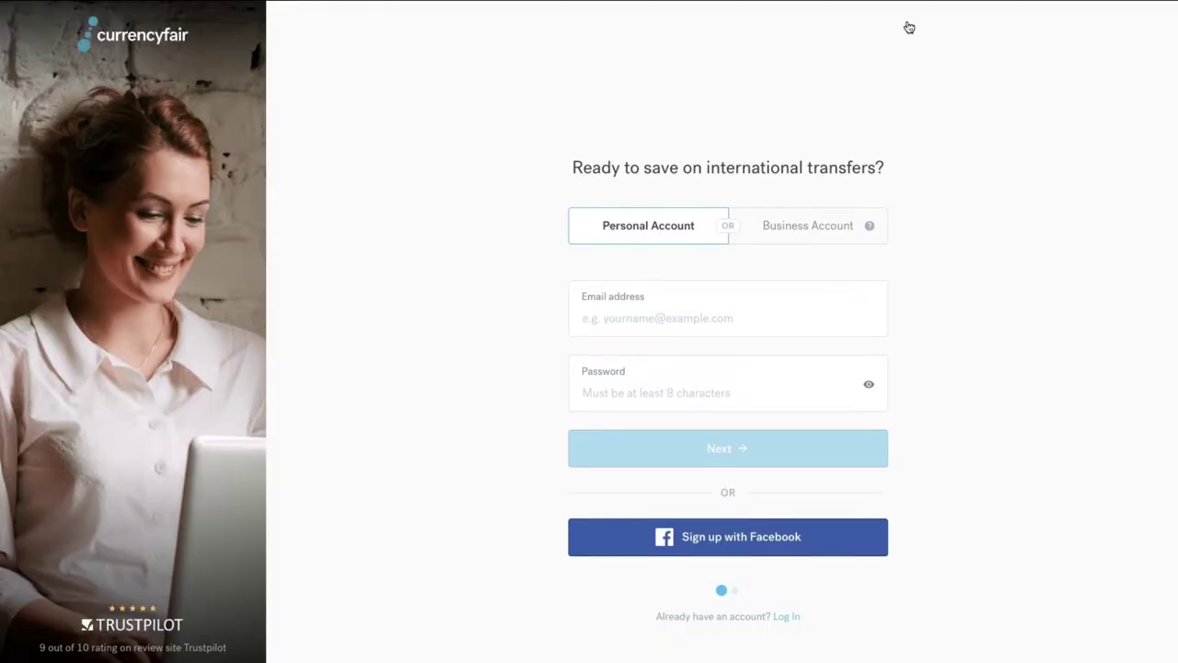
click(742, 311)
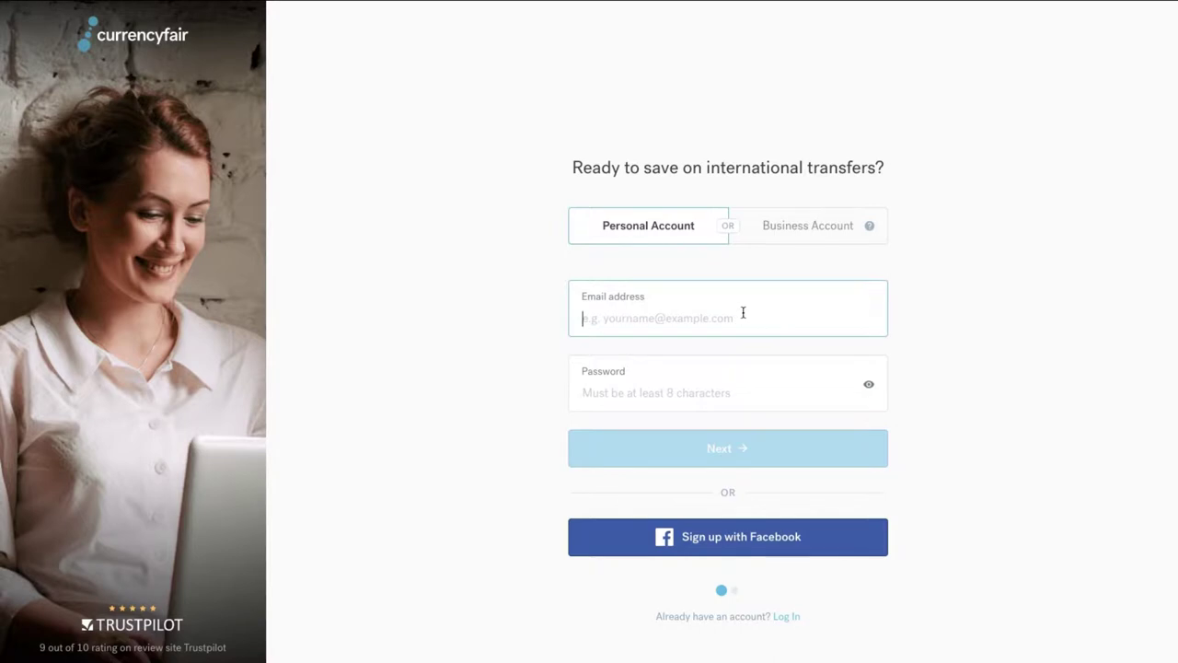
click(724, 400)
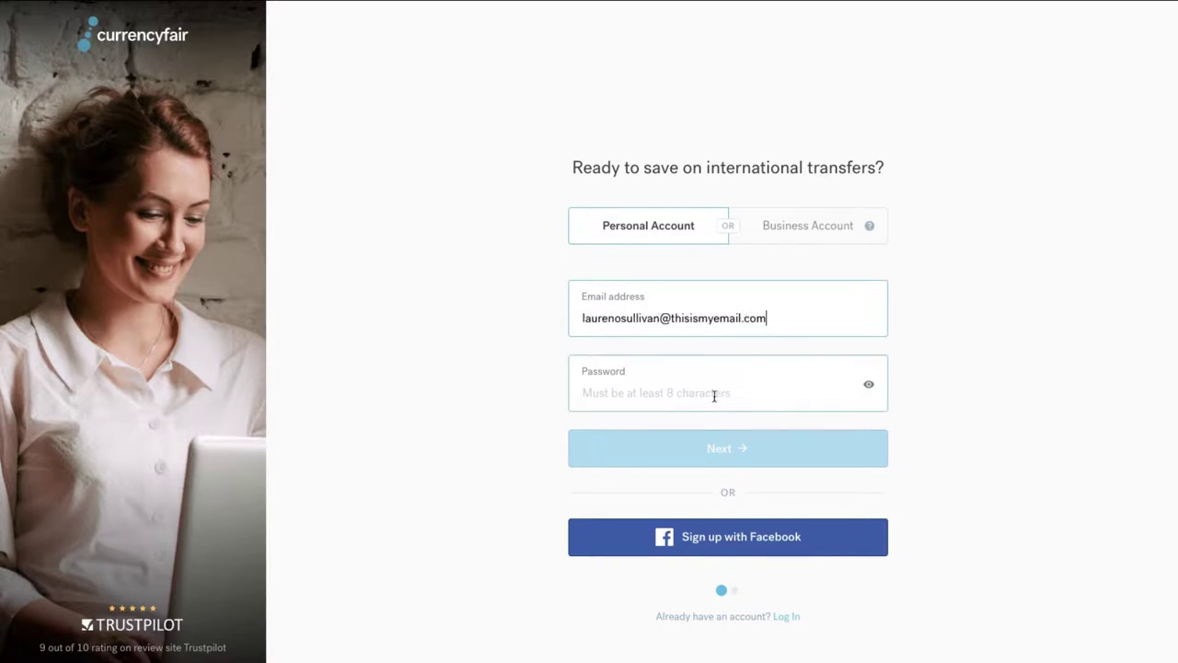
key(ctrl+v)
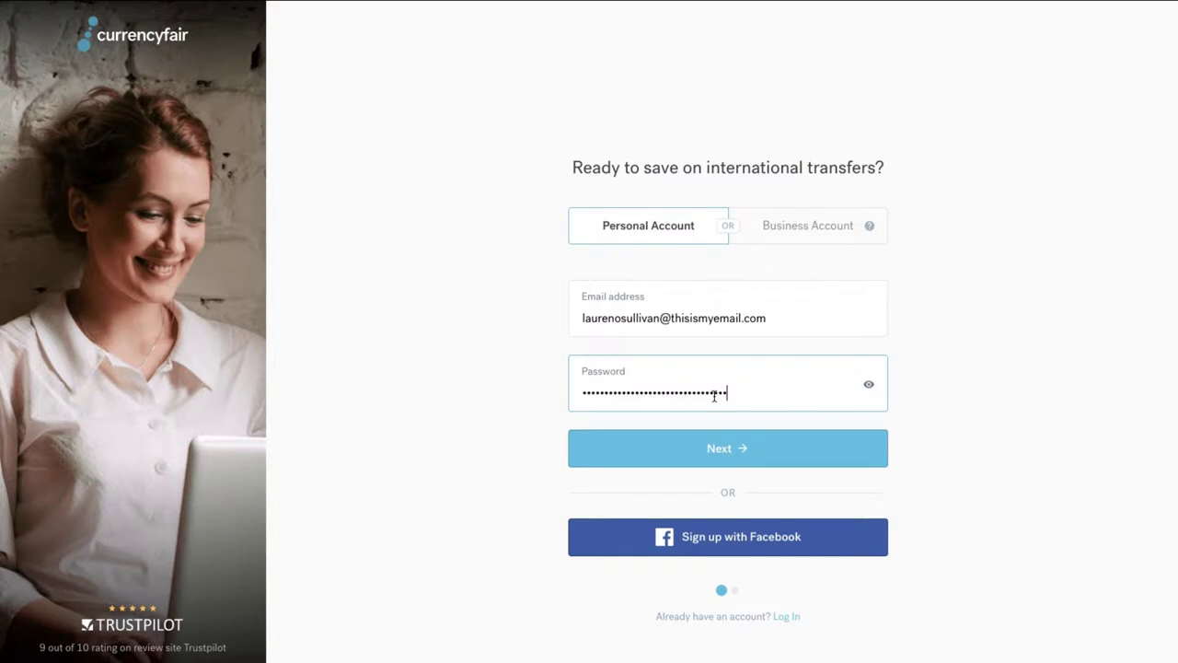
click(763, 451)
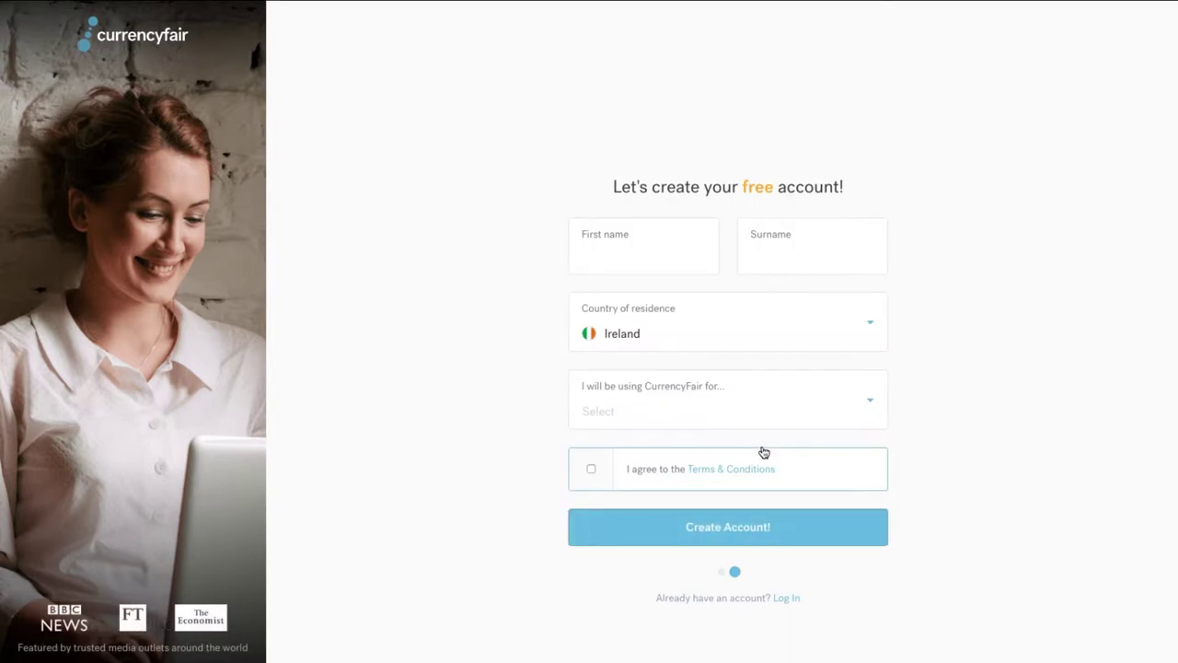
Fill in the account holder's first name and surname, choose Goods/Services as purpose, and create the account
click(630, 255)
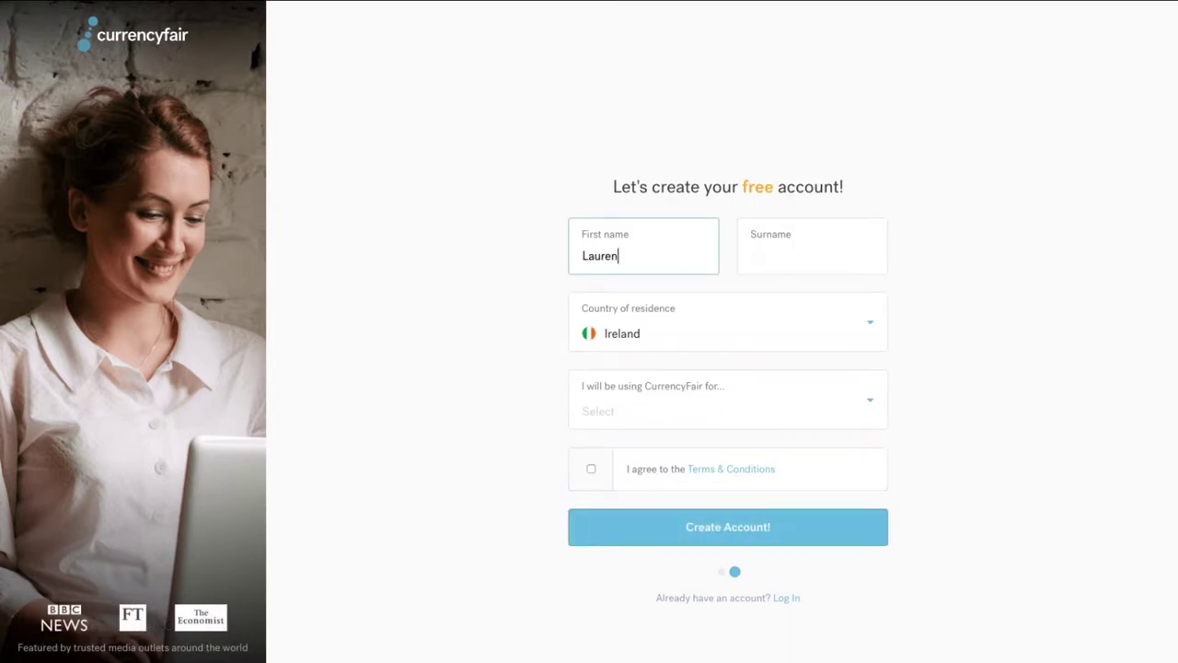
click(757, 255)
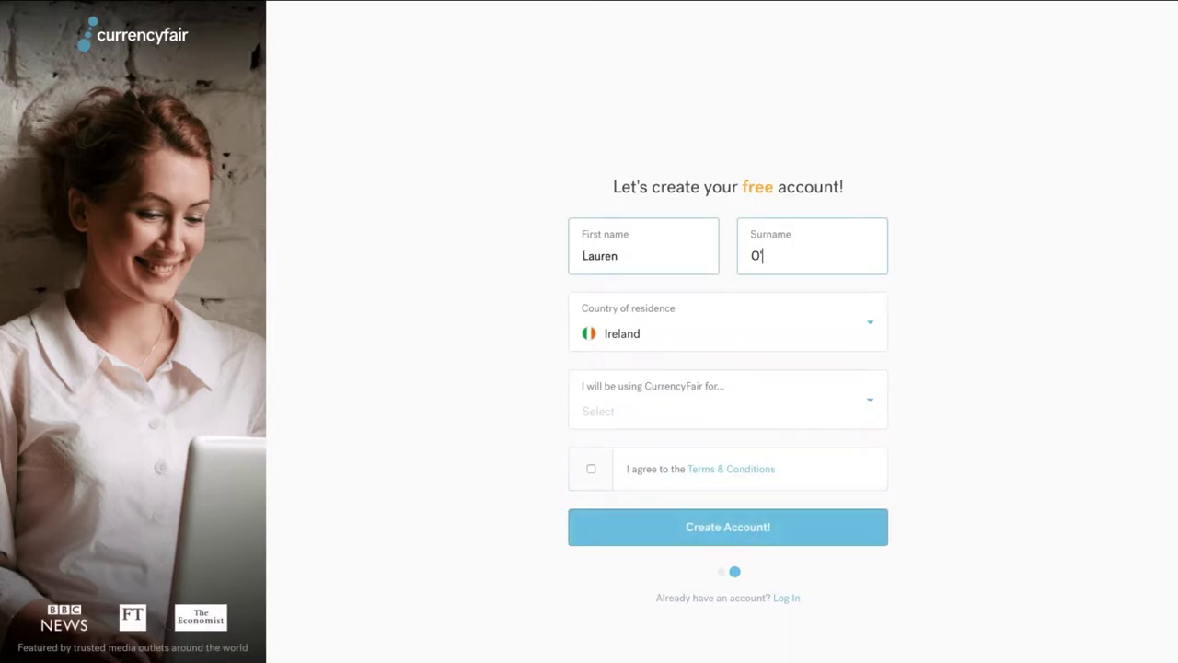
click(671, 403)
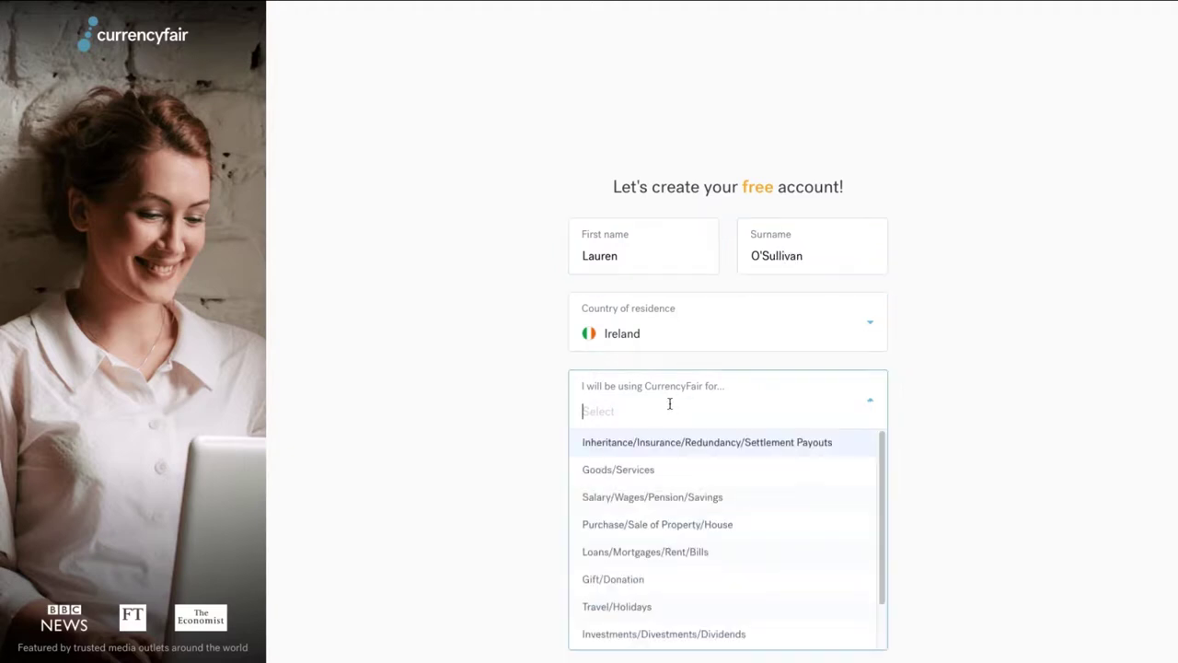
click(674, 468)
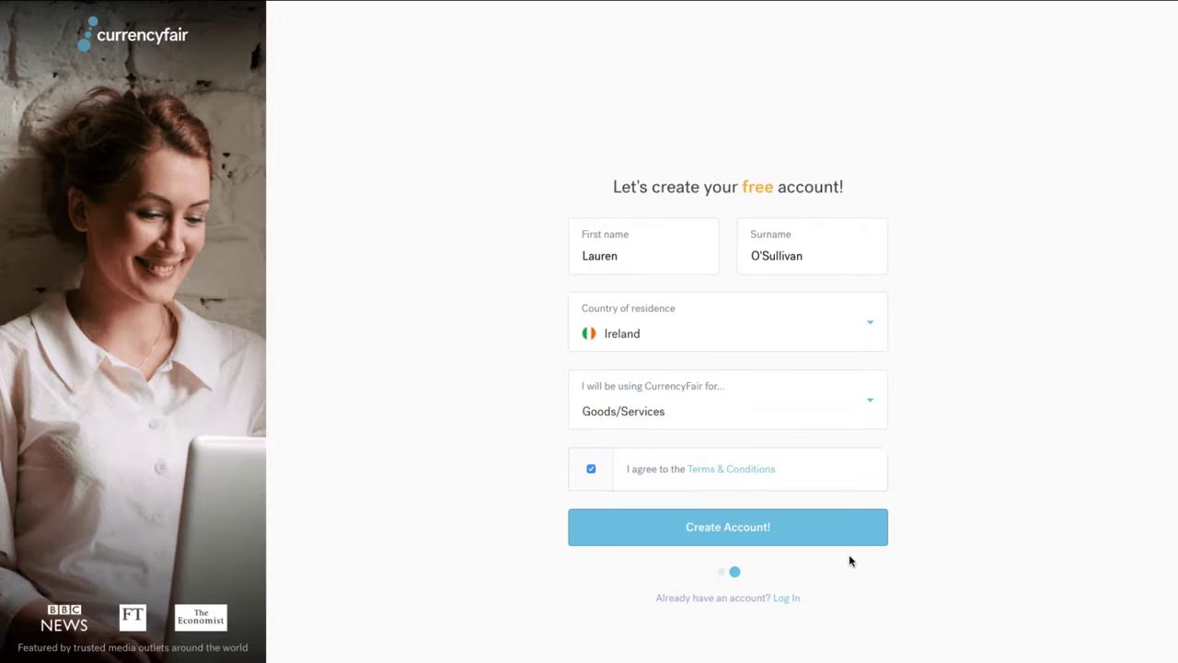
click(783, 536)
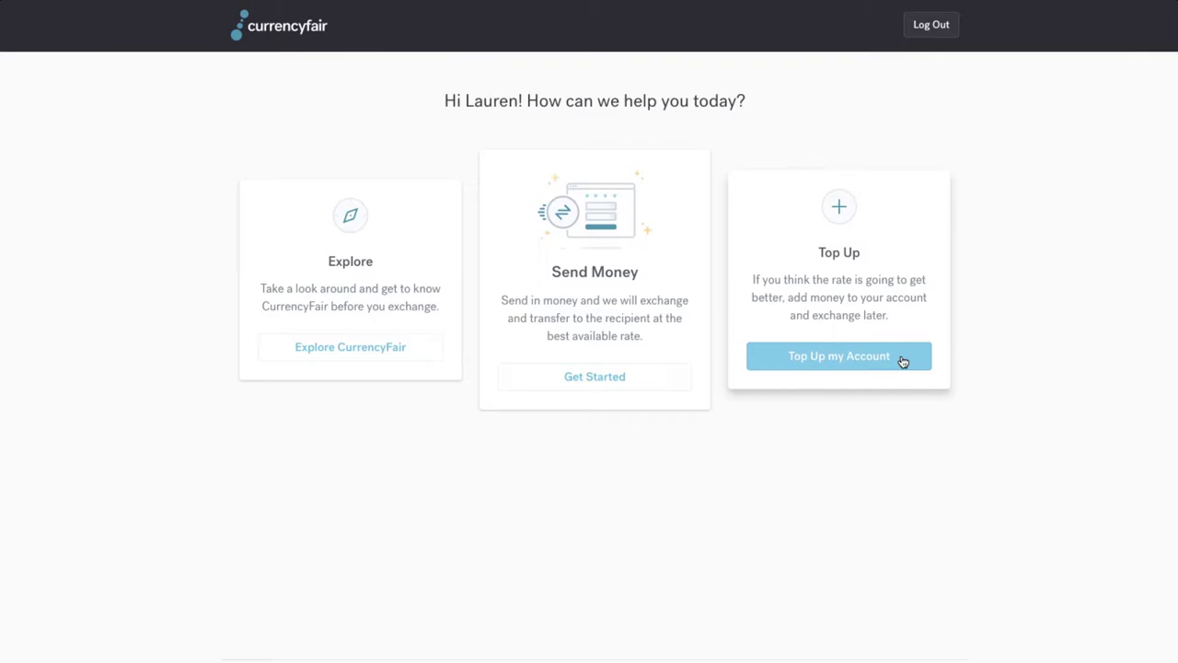
Start a top-up from the welcome page
click(903, 361)
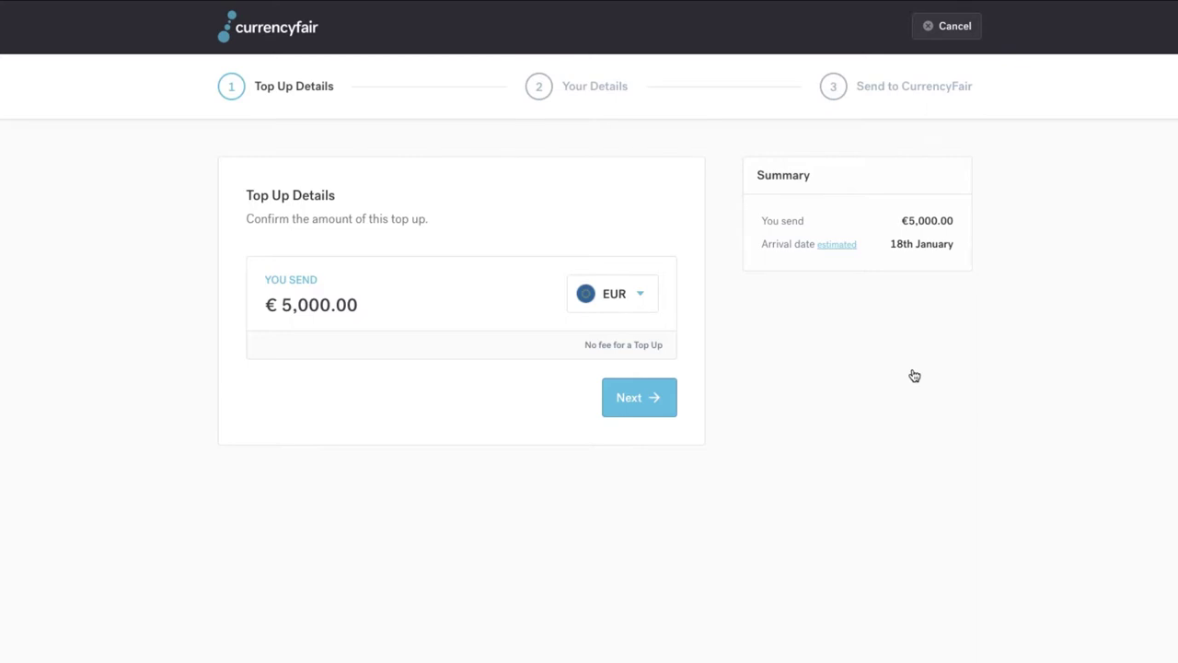
Change the top-up amount to 10000 in GBP and proceed to personal details
drag(355, 305, 249, 300)
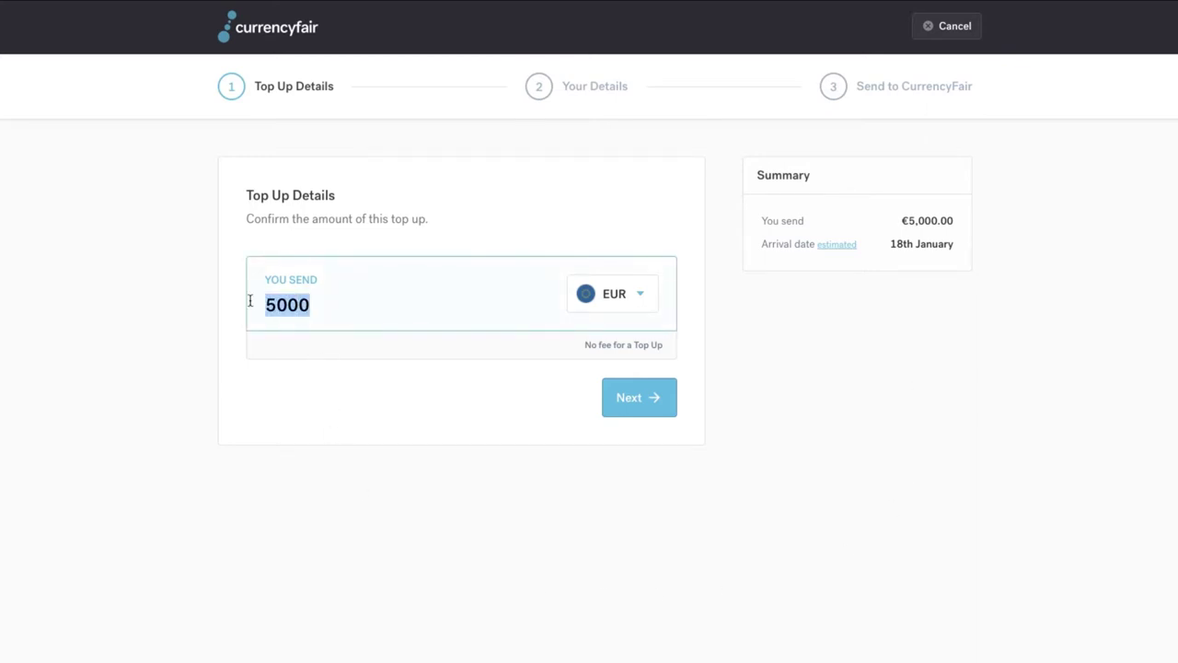
text(10000)
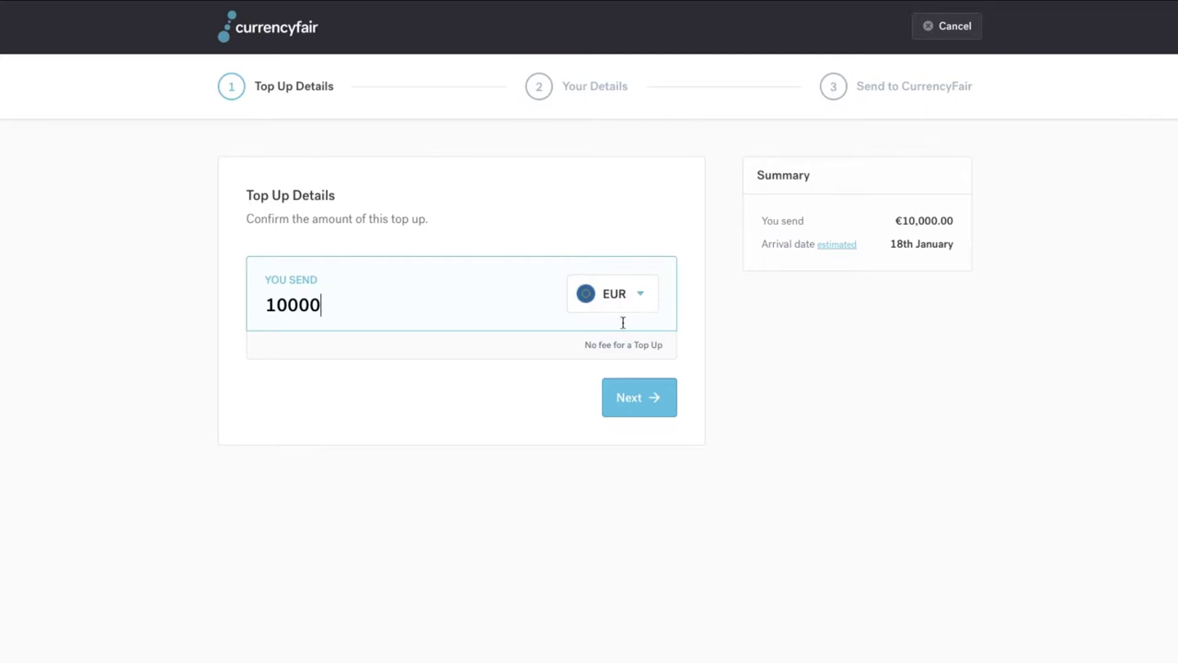
click(625, 294)
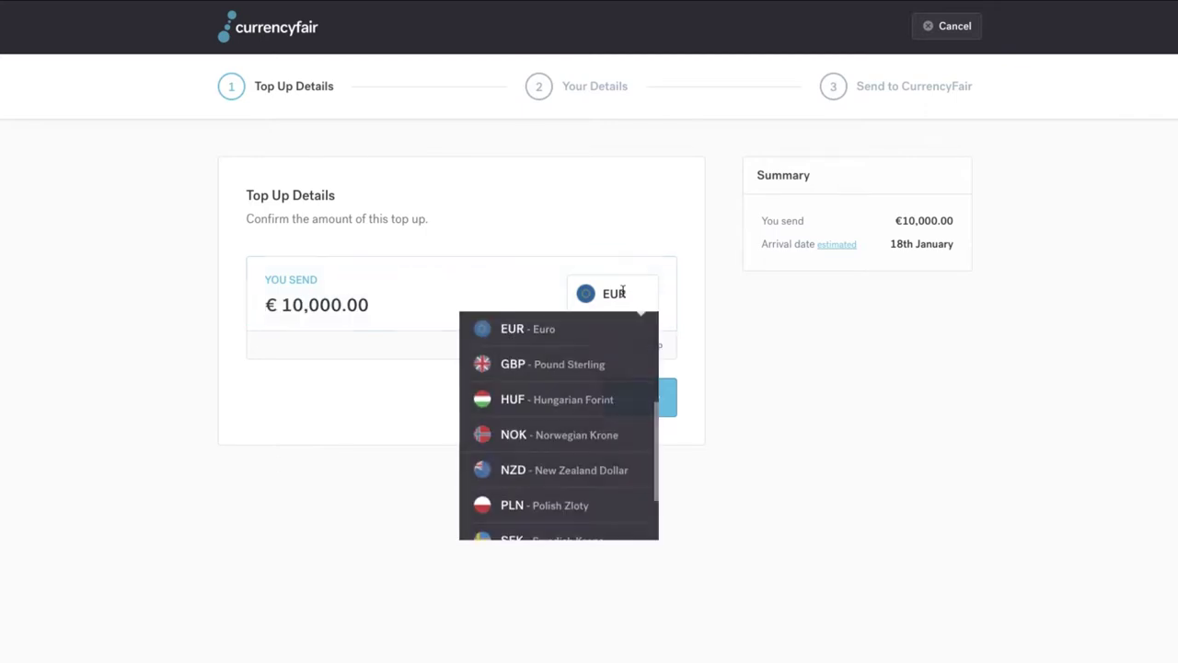
click(579, 364)
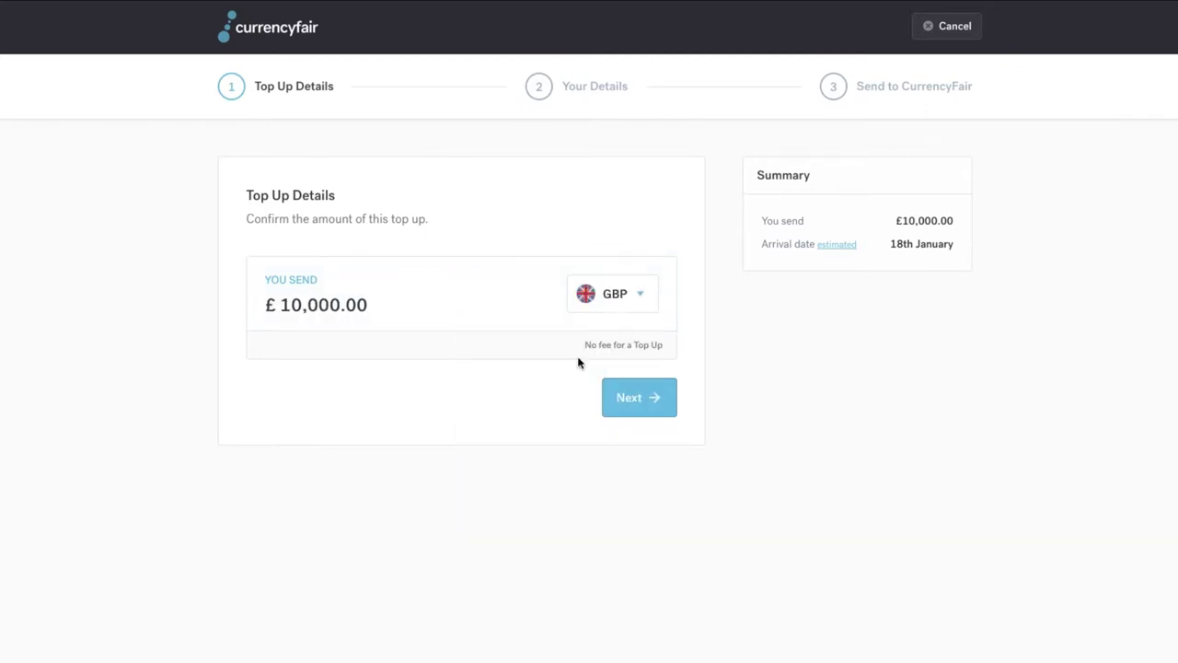
click(651, 402)
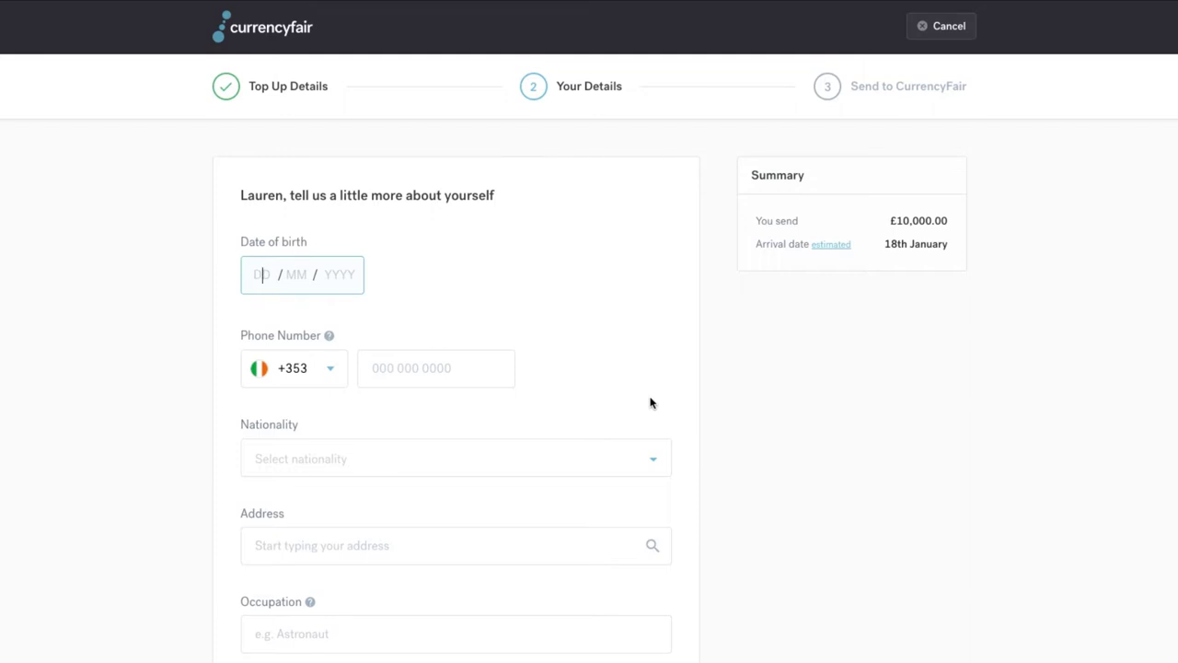
Enter the date of birth and phone number, and set nationality to Irish
key(Tab)
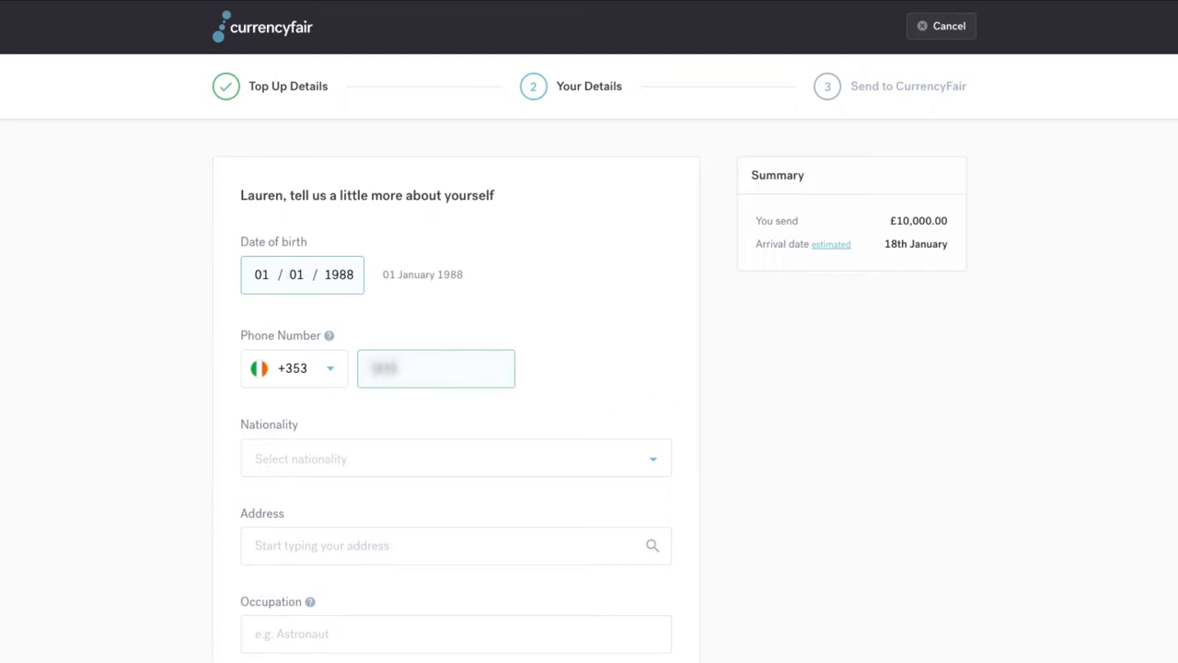
click(475, 449)
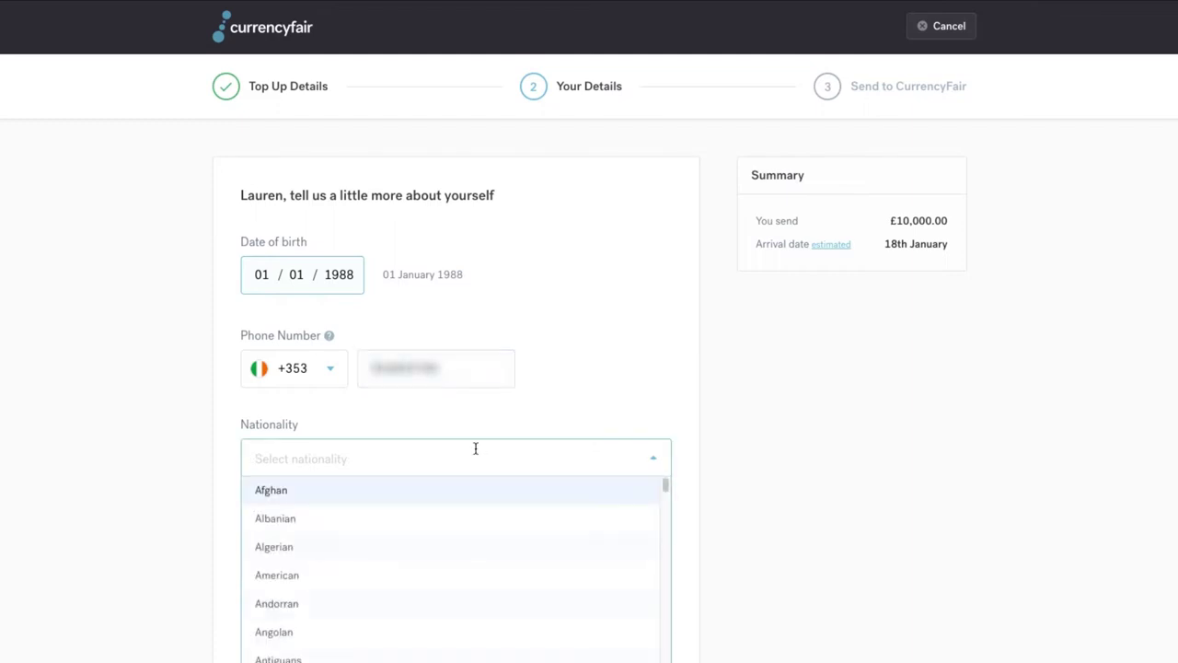
text(iri)
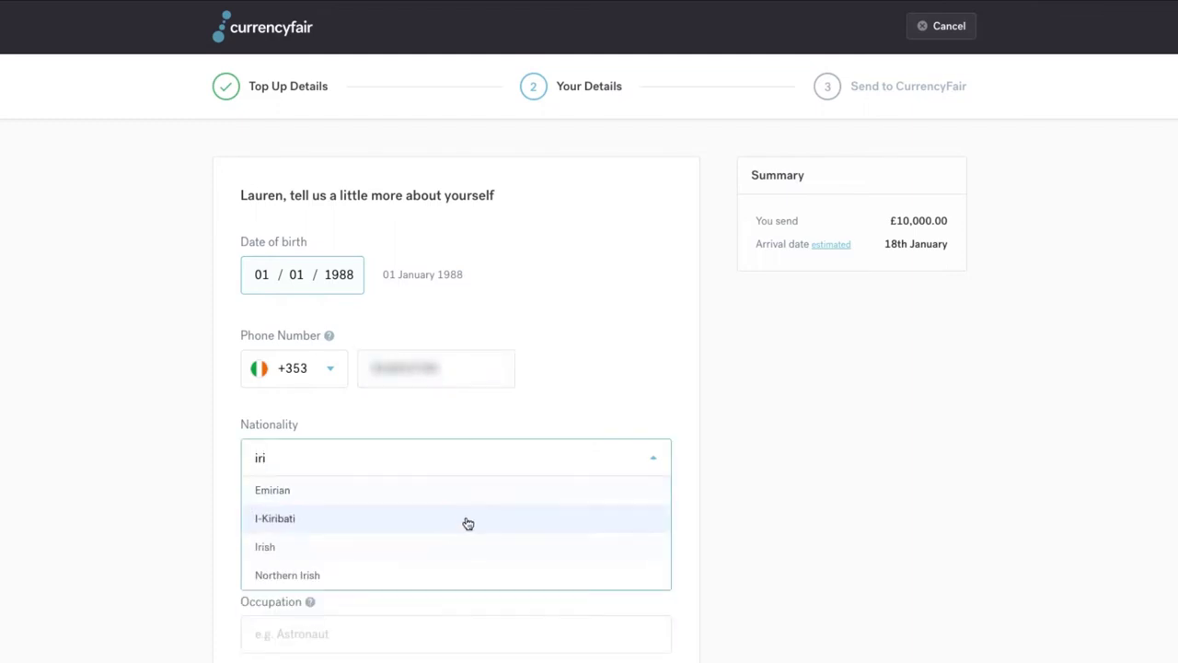
click(454, 545)
Pick the suggested home address, enter occupation Artist, and submit the details
text(123)
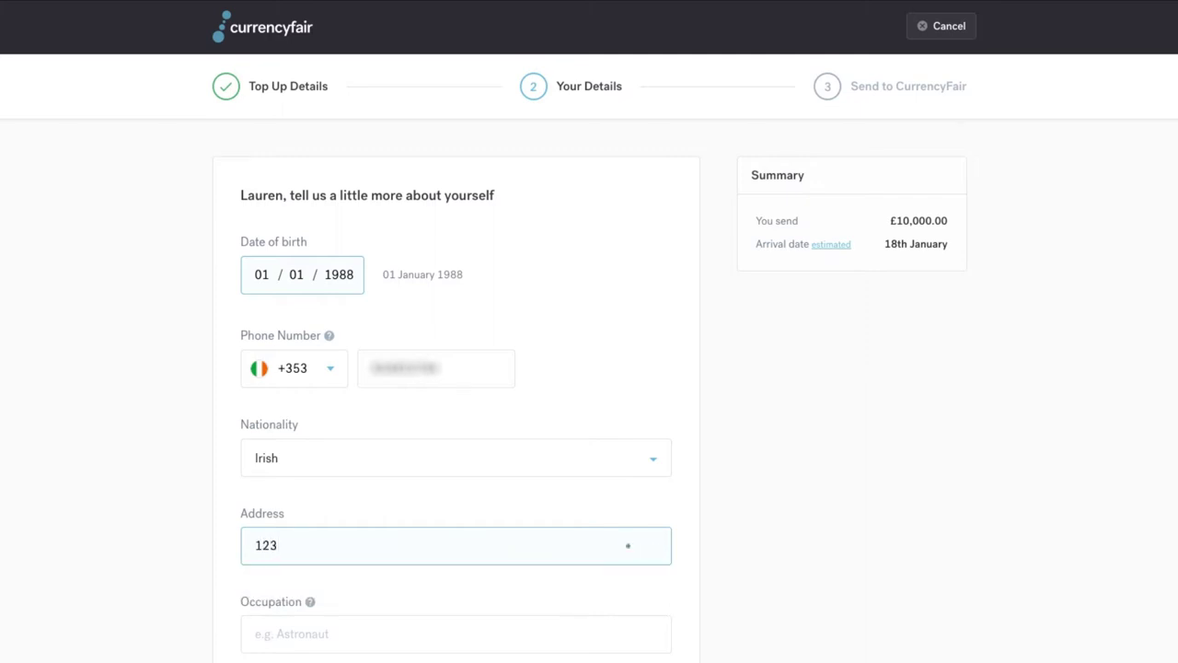
click(468, 592)
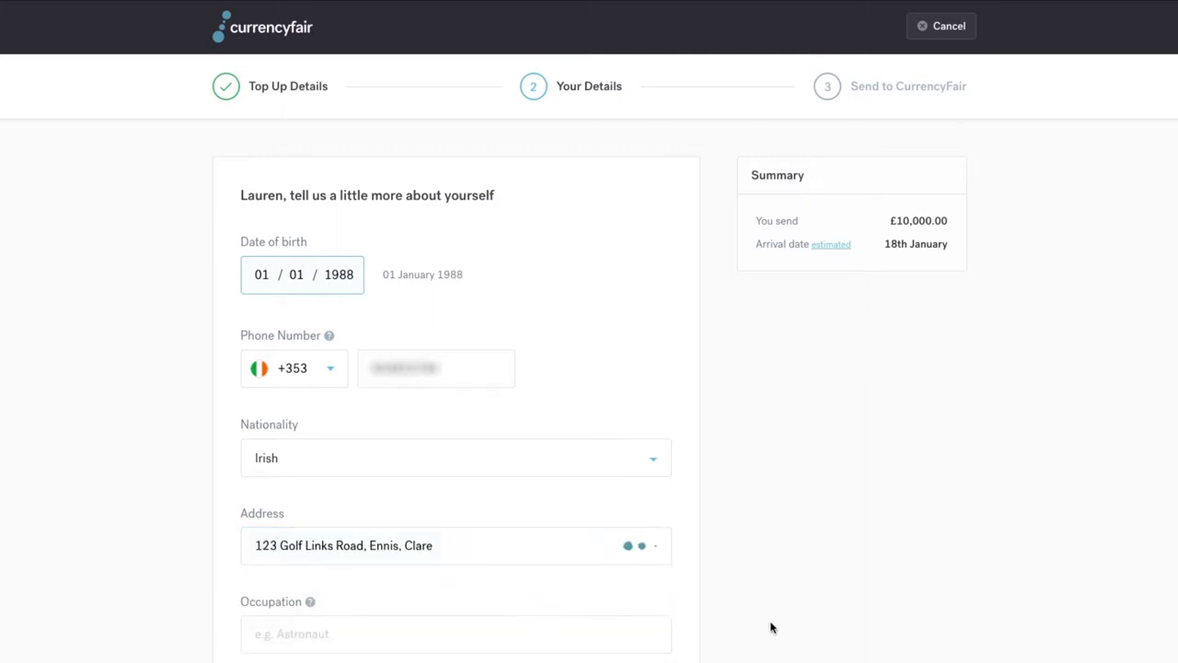
scroll(771, 626, down, 1)
click(518, 616)
text(Artist)
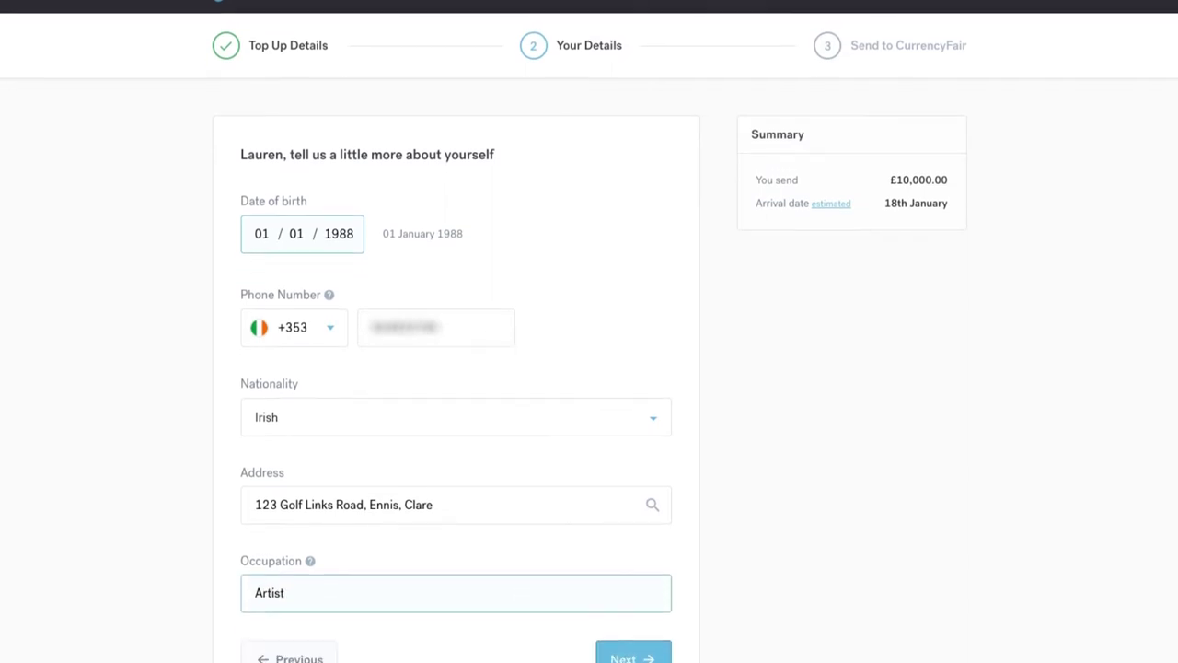
scroll(657, 583, down, 2)
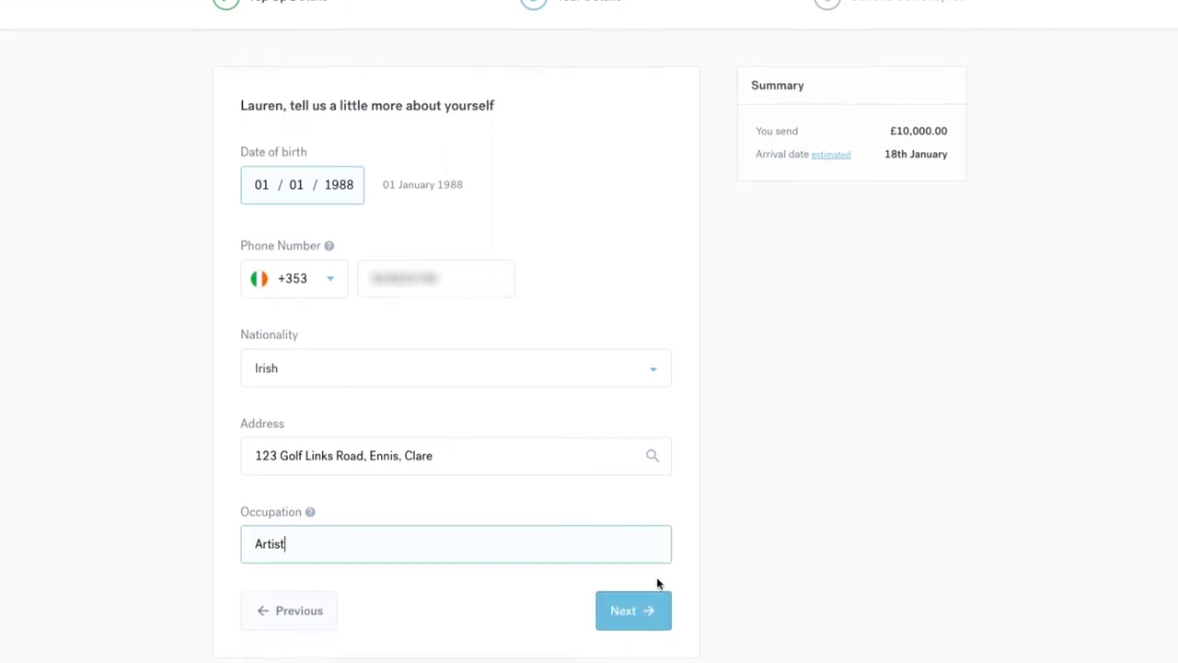
click(643, 614)
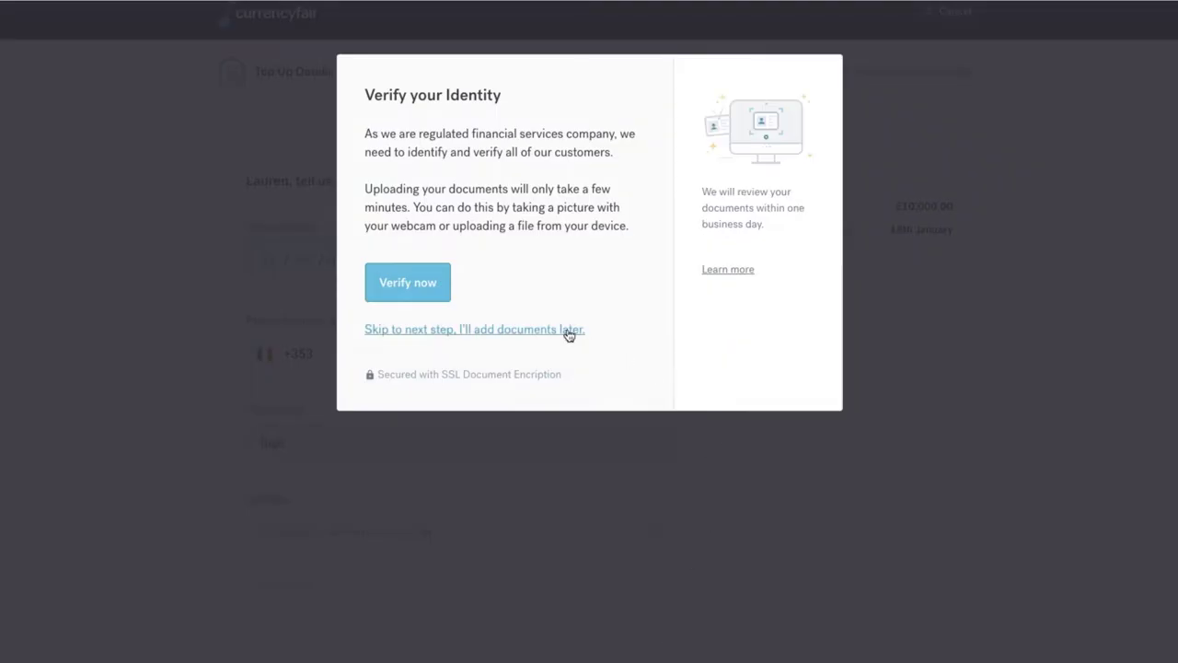
Choose to verify identity now and view guidance on acceptable photo identification
click(408, 283)
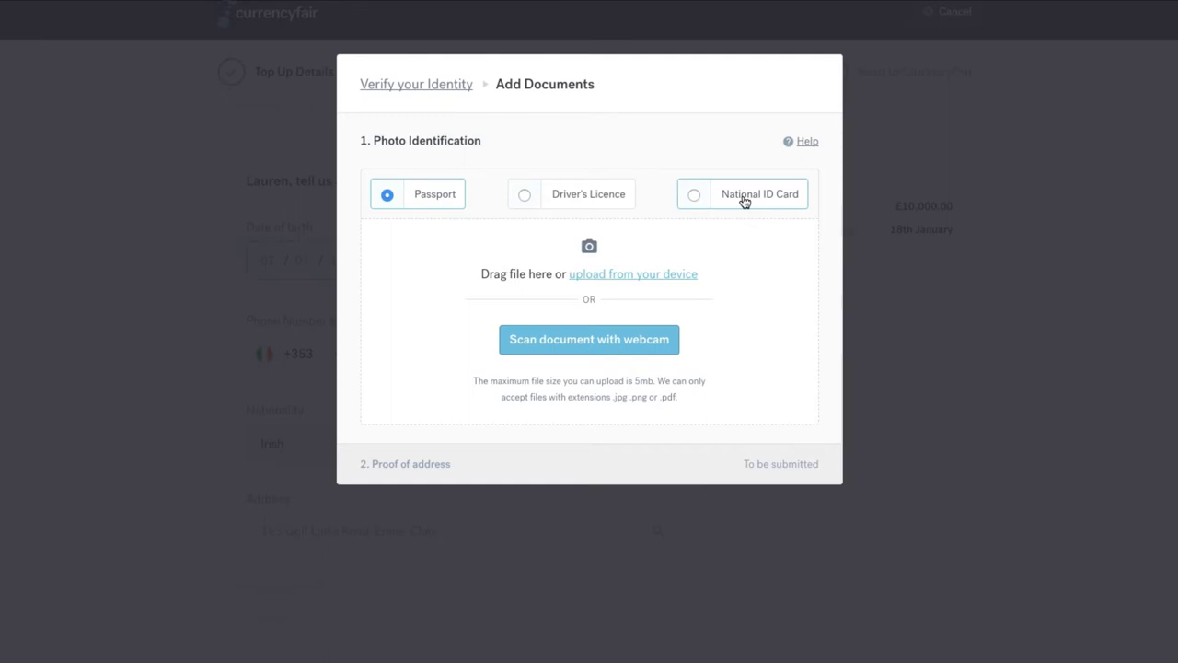
click(808, 141)
Dismiss the ID guidance and submit Passport.png from the device as photo identification
scroll(740, 512, down, 5)
click(782, 649)
click(612, 276)
click(500, 50)
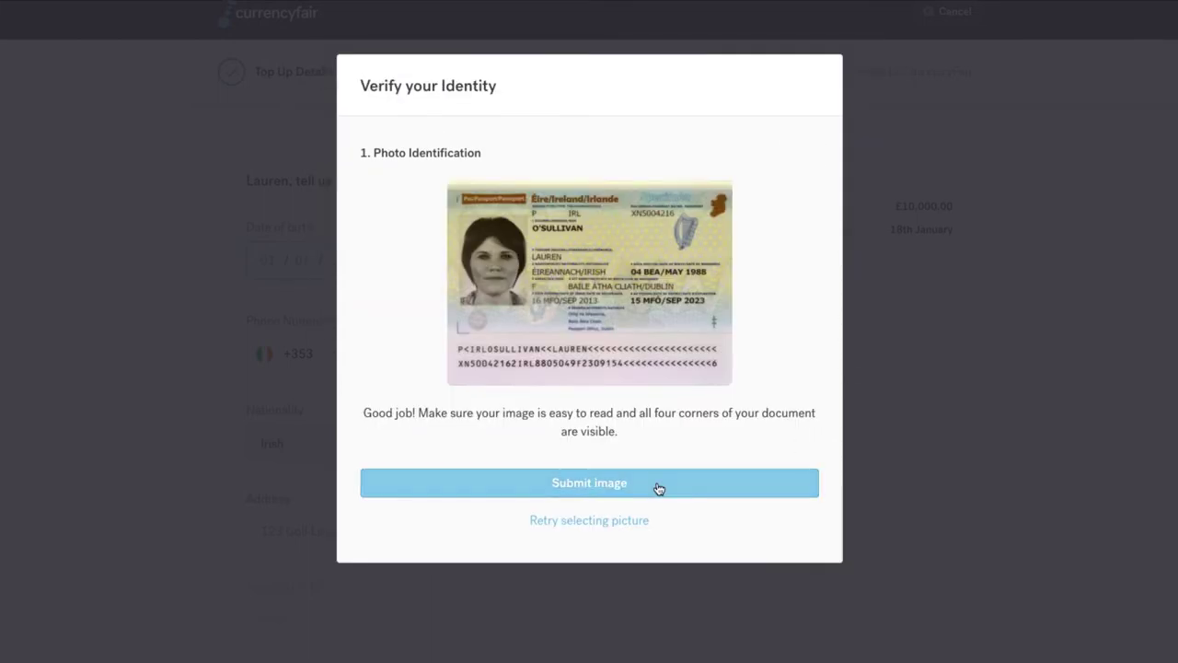
click(657, 487)
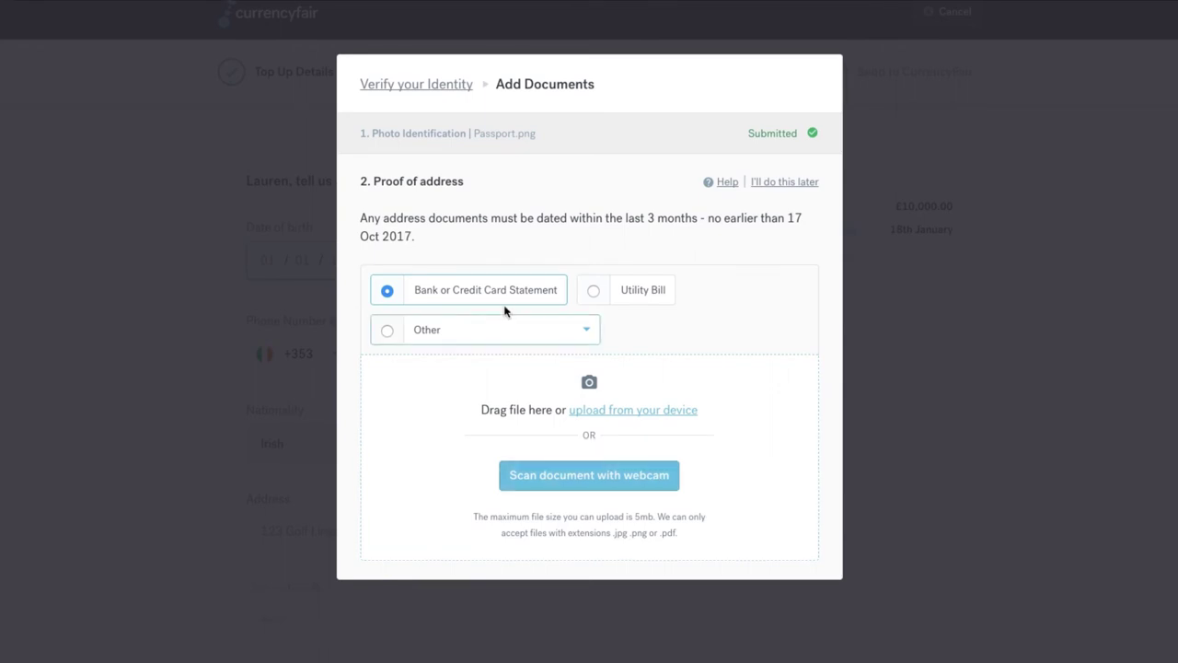
click(585, 331)
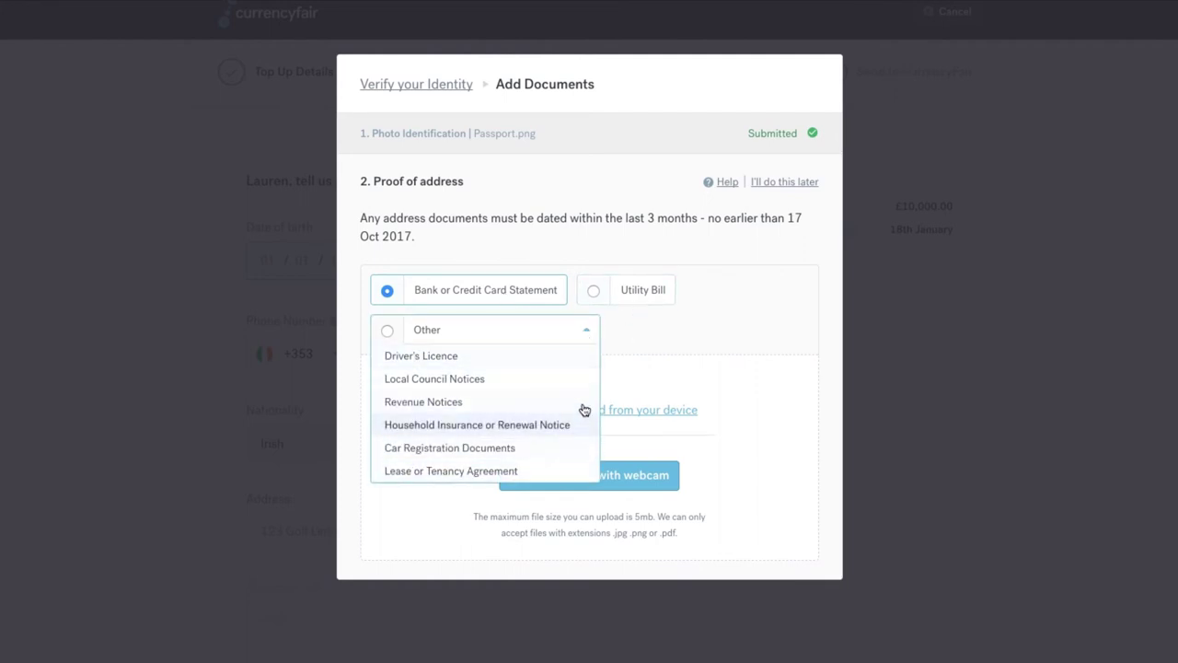
click(588, 333)
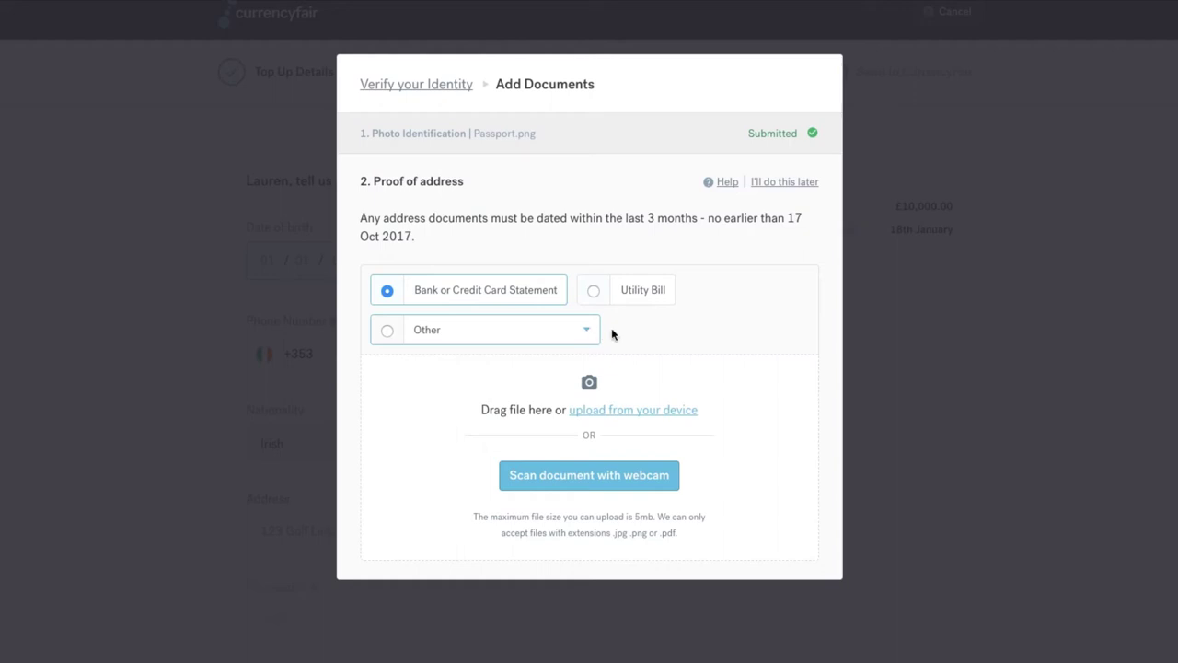
click(728, 181)
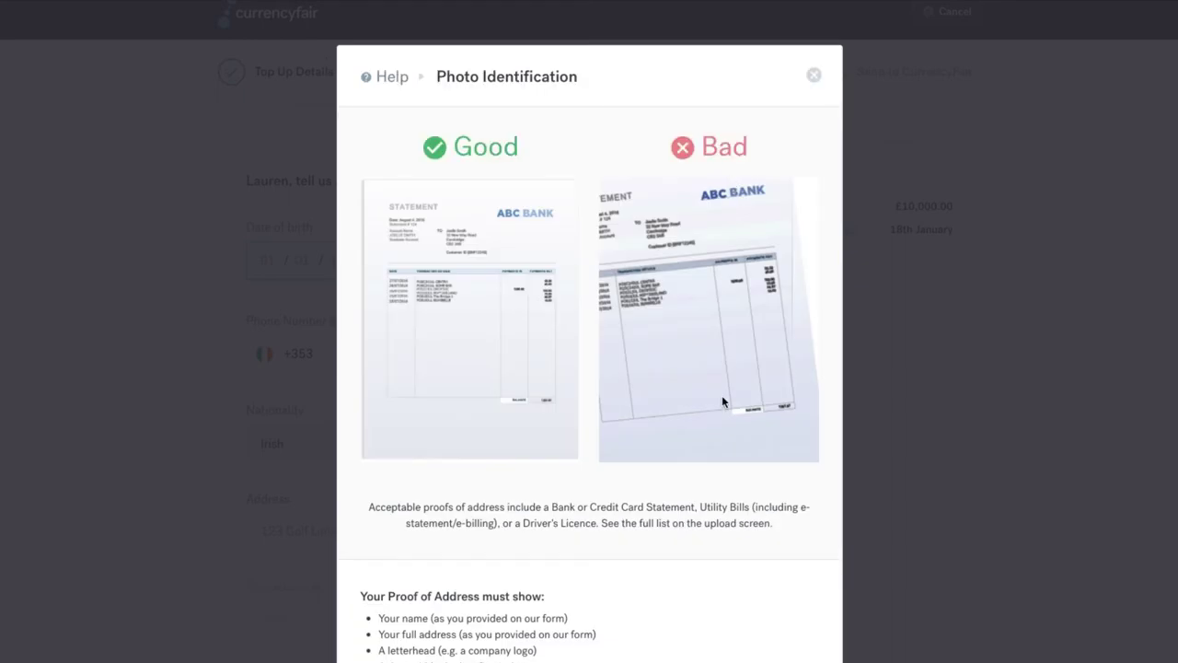
scroll(721, 395, down, 5)
click(780, 621)
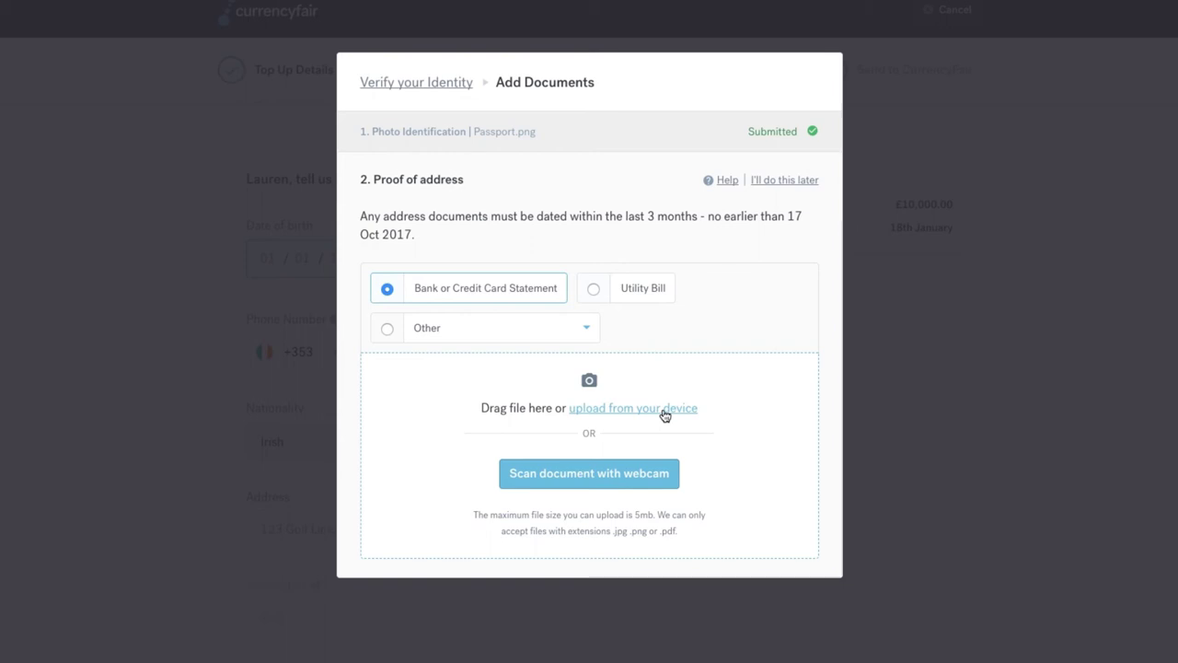
Upload BankStatement.png from the device and submit it as proof of address
click(665, 416)
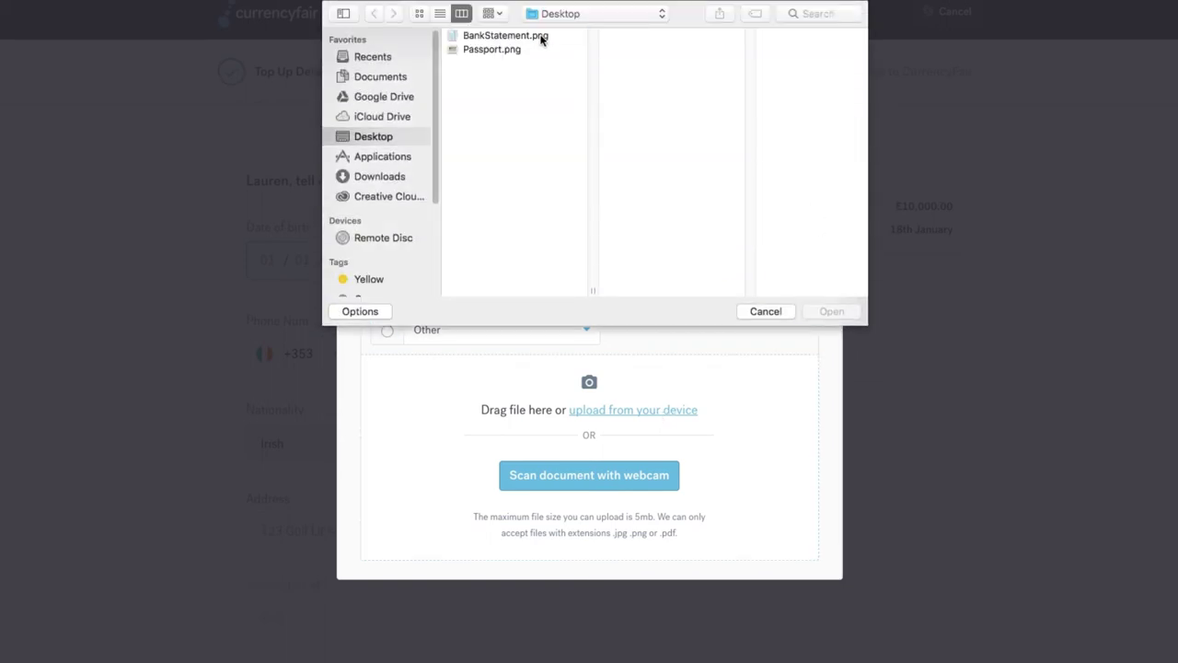
click(541, 37)
click(827, 311)
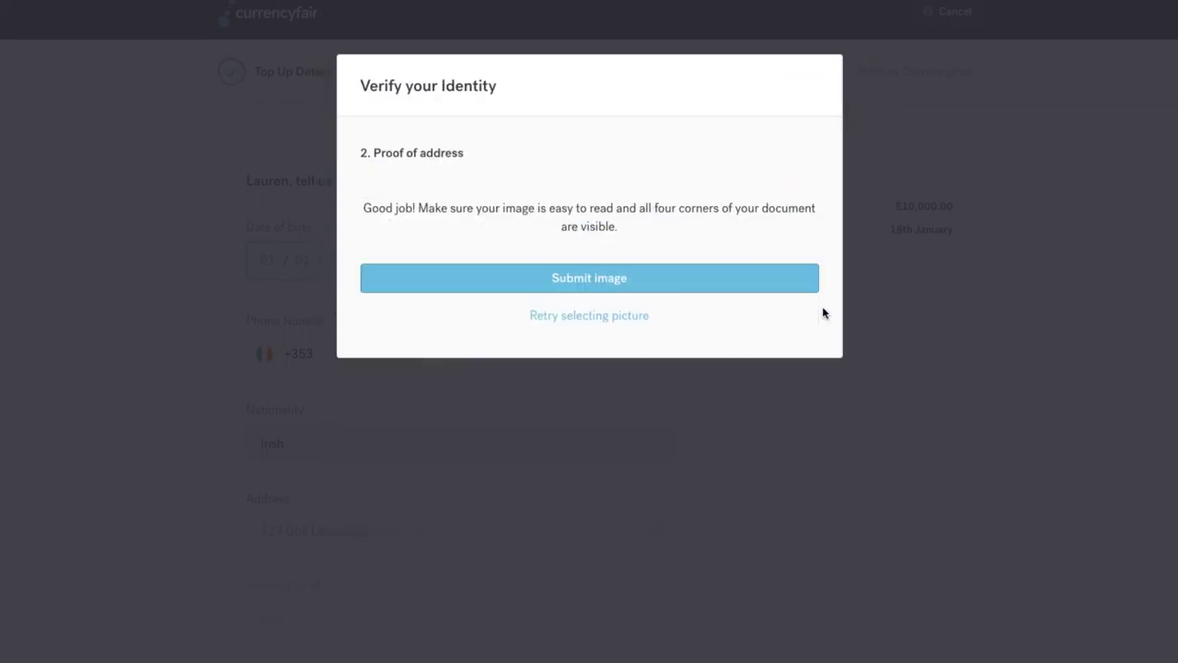
scroll(822, 306, down, 5)
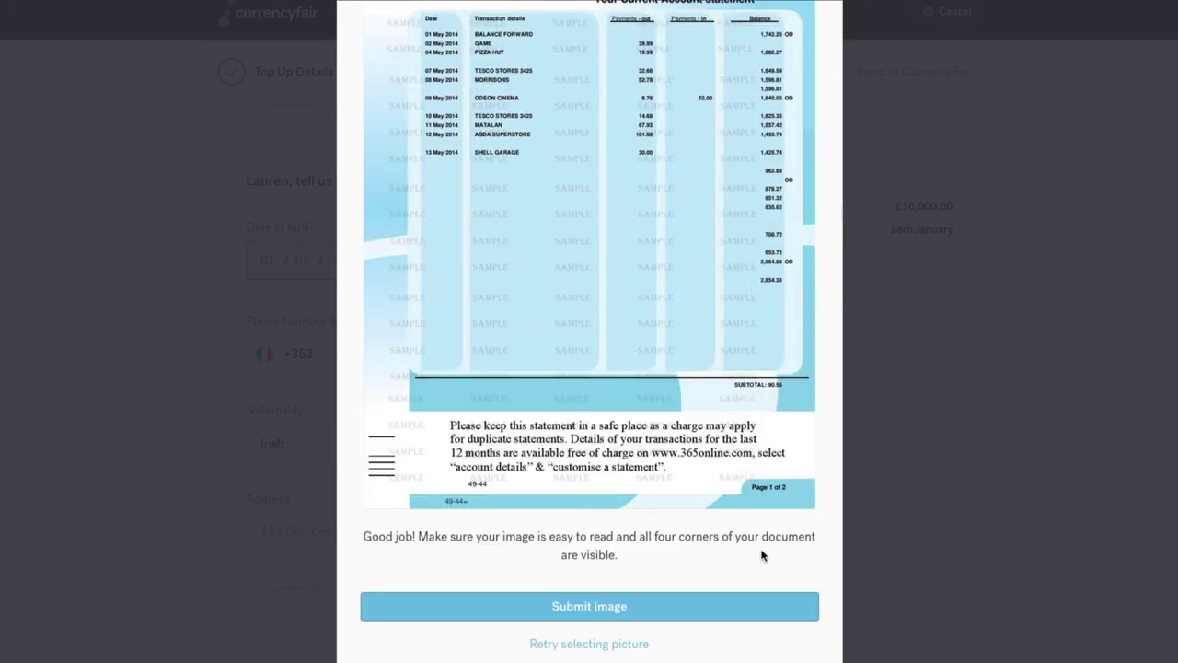
click(648, 606)
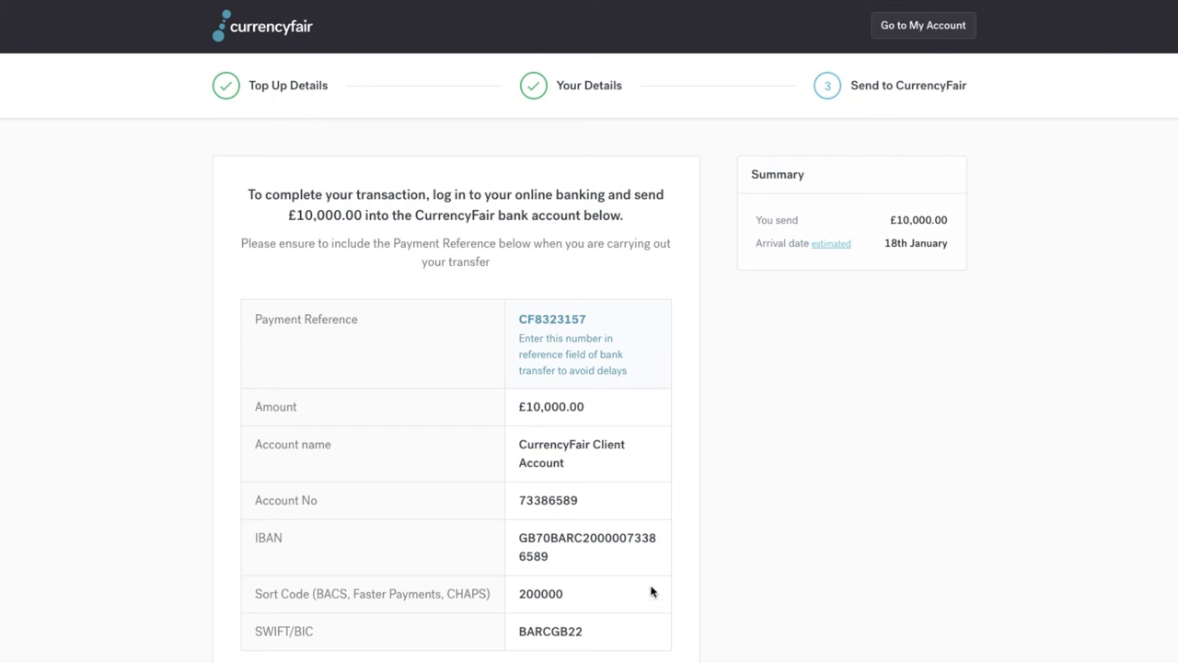
Highlight the payment reference for the £10,000.00 transfer, then clear the selection
drag(591, 320, 515, 322)
click(697, 357)
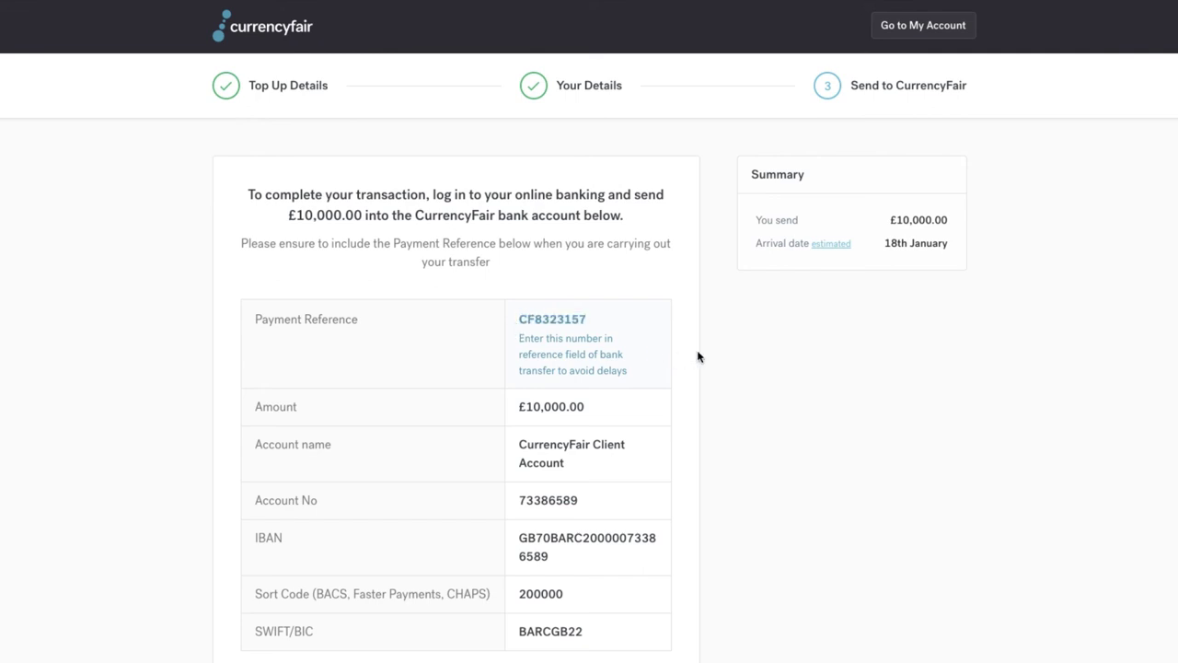